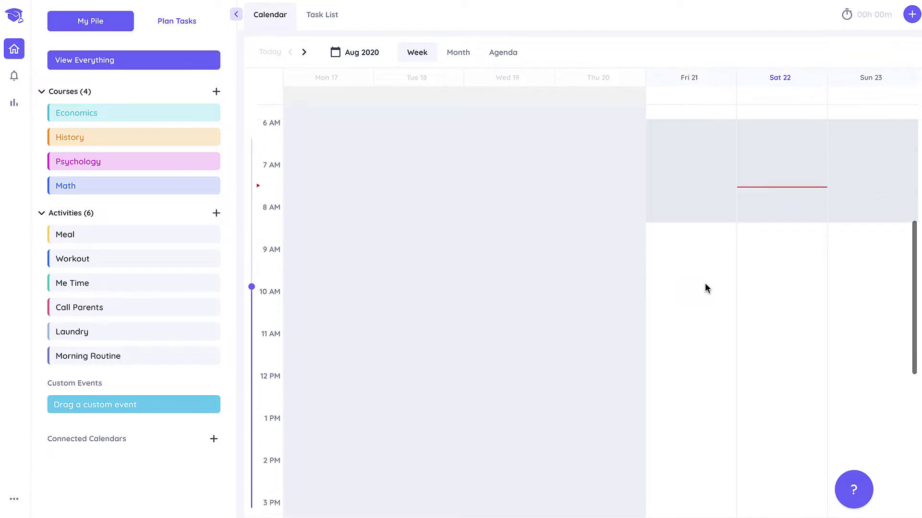
- Look through the current week's hours in the calendar and open the awake time adjustment
scroll(706, 286, "down", 5)
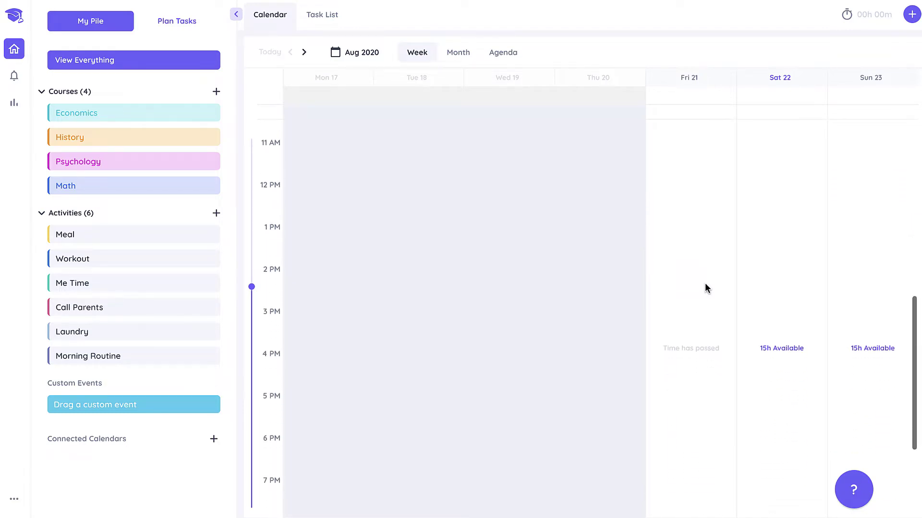
scroll(705, 288, "up", 5)
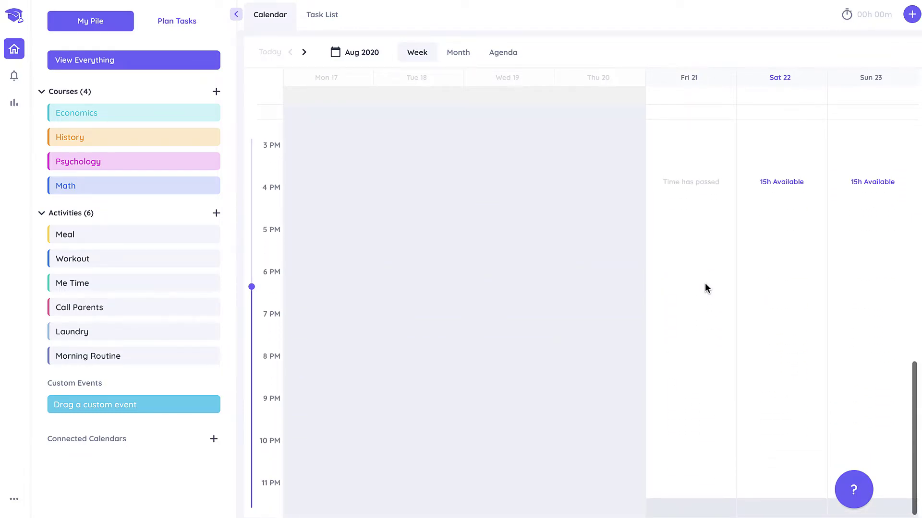
scroll(705, 288, "up", 2)
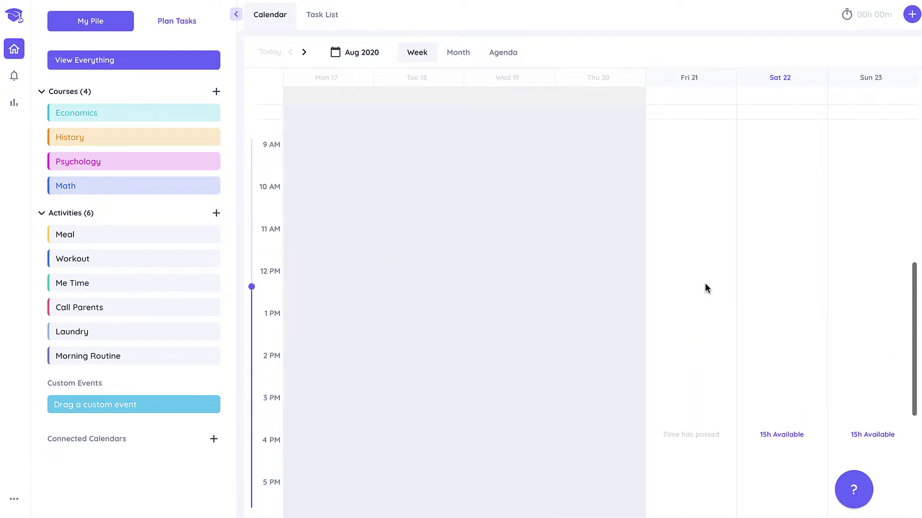
scroll(705, 288, "down", 2)
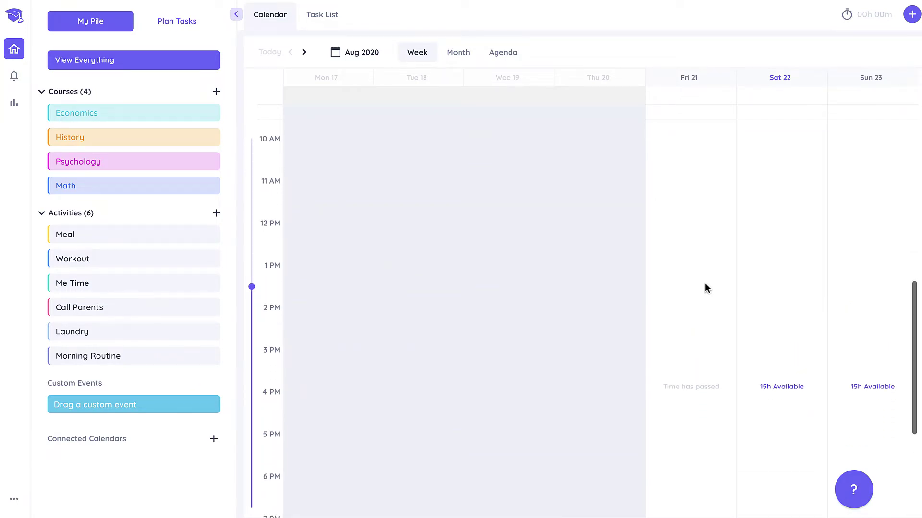
scroll(798, 173, "up", 1)
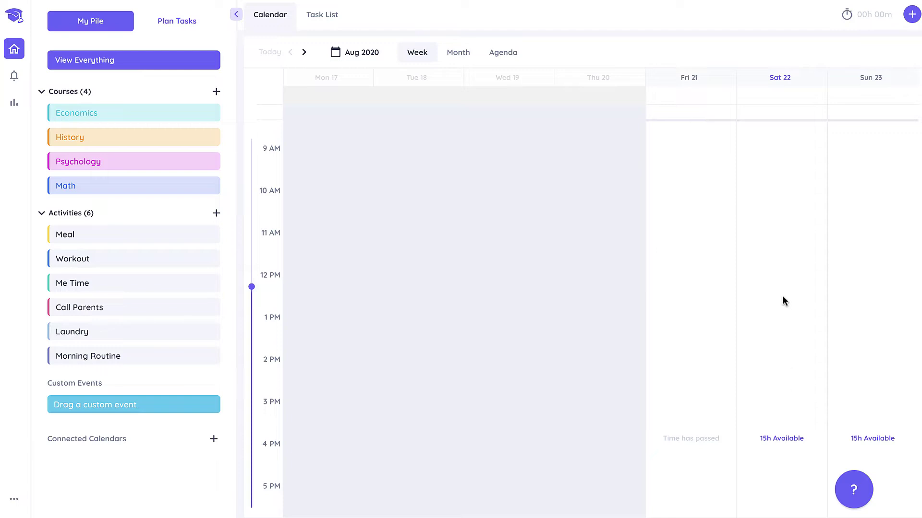
scroll(782, 297, "up", 1)
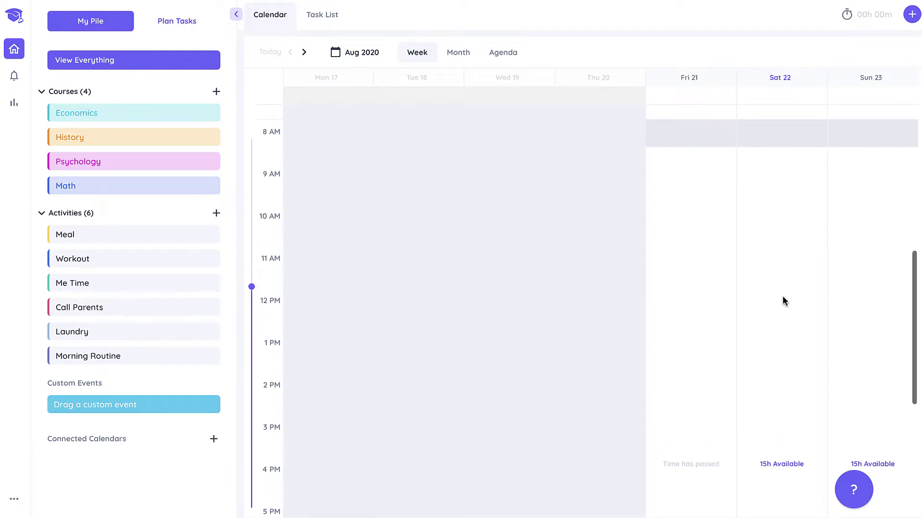
scroll(782, 300, "up", 3)
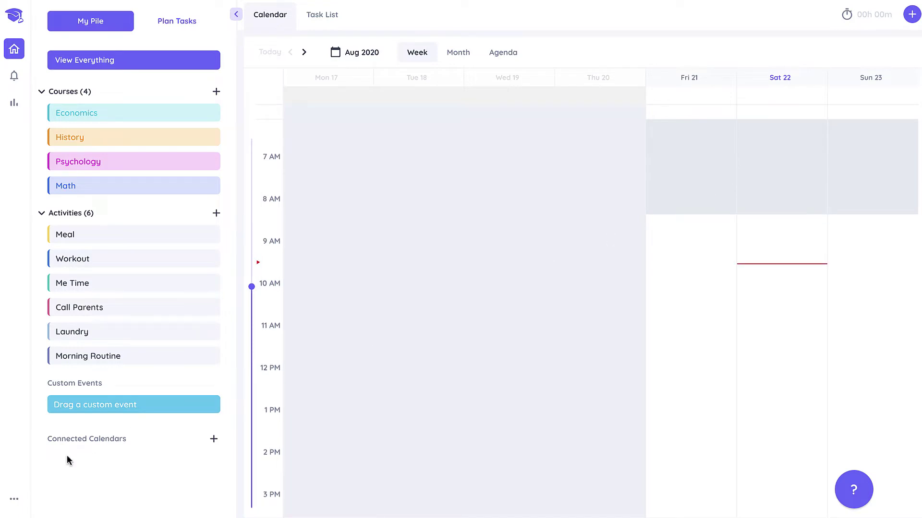
left_click(15, 500)
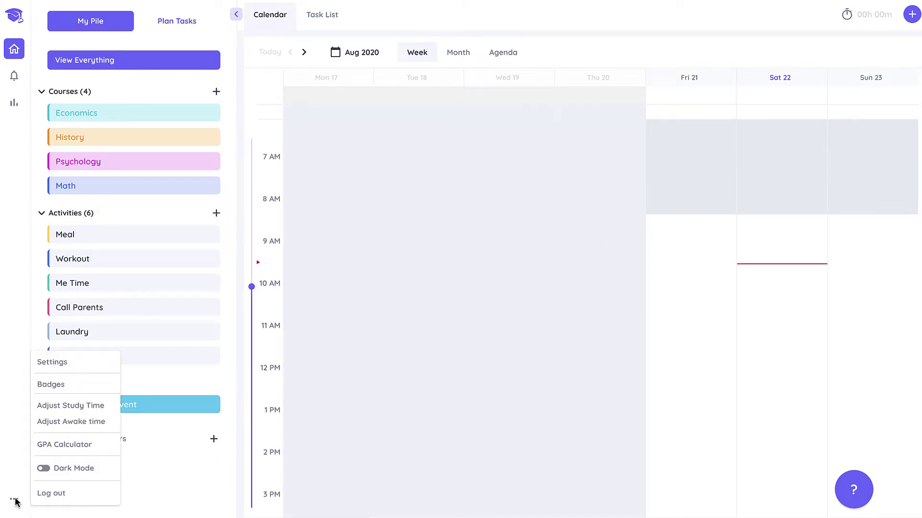
left_click(91, 424)
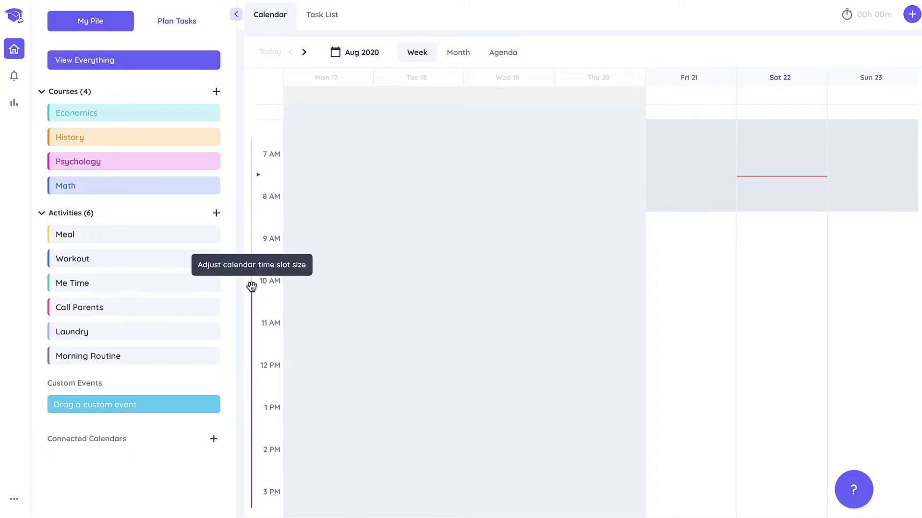
- Reduce the calendar's time slot size slightly so that more hours of the day fit in the week view
left_click_drag(251, 287, 251, 501)
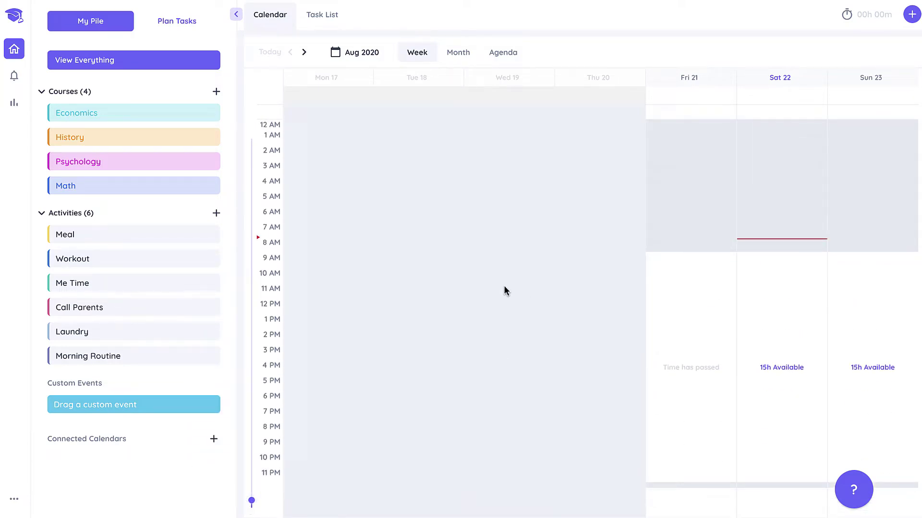
left_click_drag(251, 501, 258, 280)
scroll(543, 273, "down", 7)
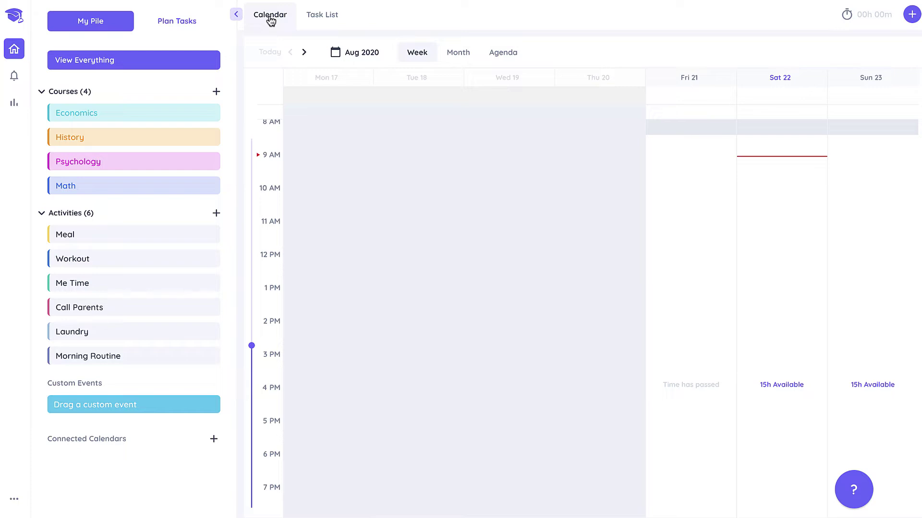
- Go to the week of Aug 24 to 30 in the calendar and look over its hours
left_click(304, 52)
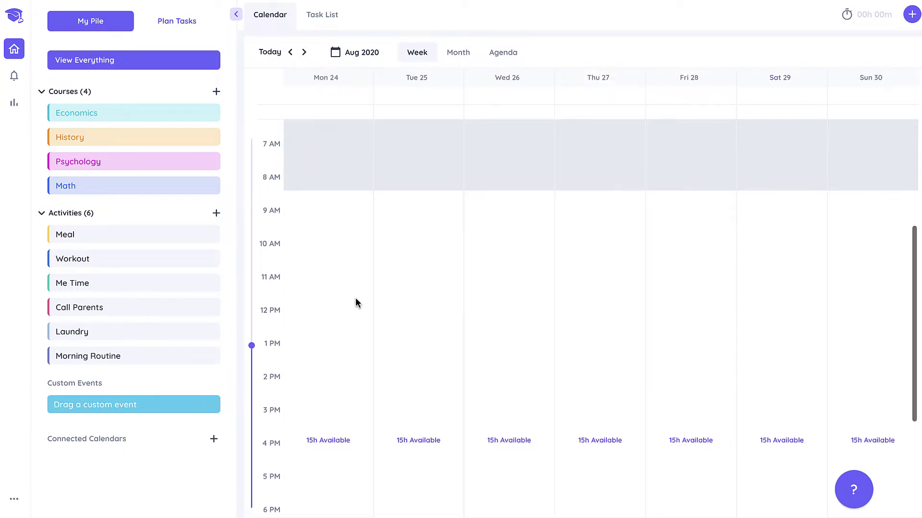
scroll(355, 302, "down", 5)
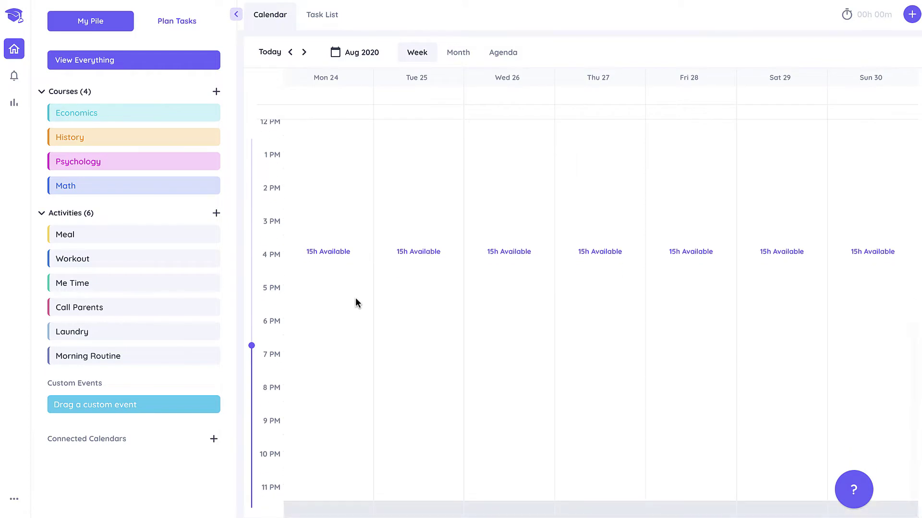
scroll(356, 300, "up", 5)
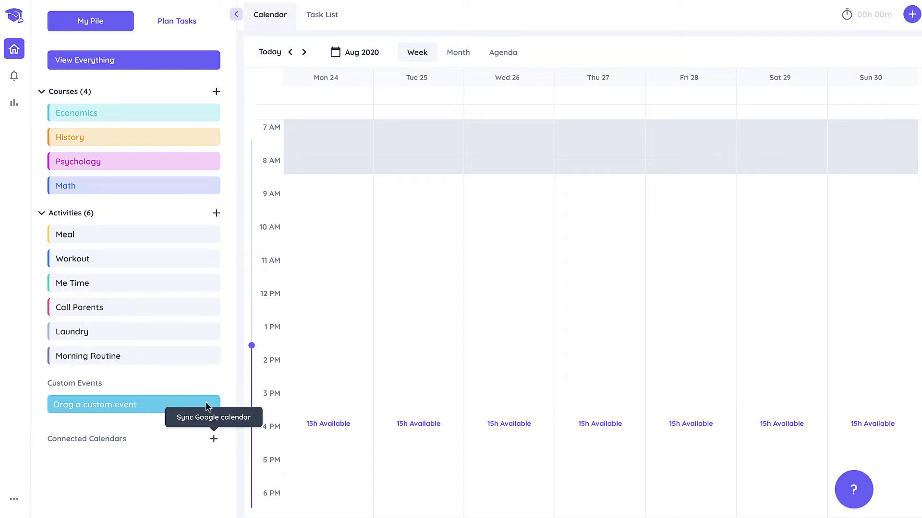
- View the Economics course with its task categories and return to the view of everything
left_click(144, 112)
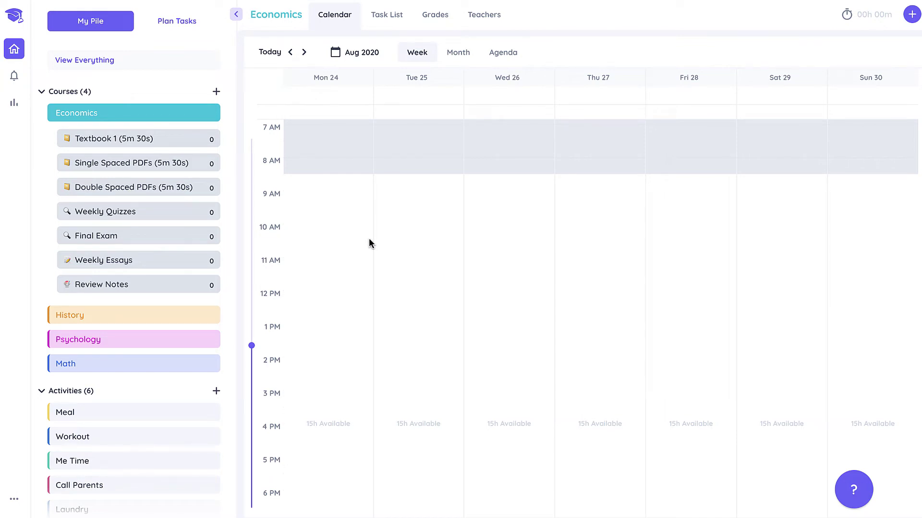
left_click(116, 65)
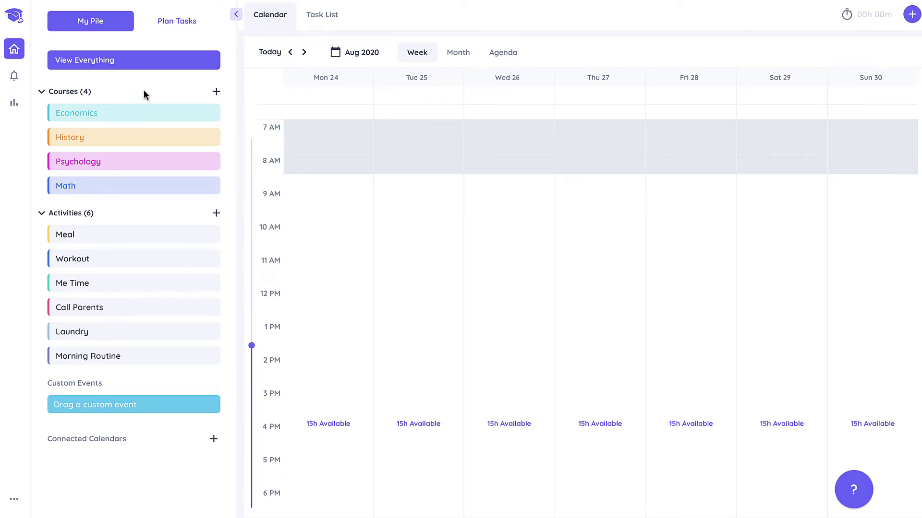
- Add a course named CS 50, change its color to bright teal green, and return to the view of everything
left_click(216, 92)
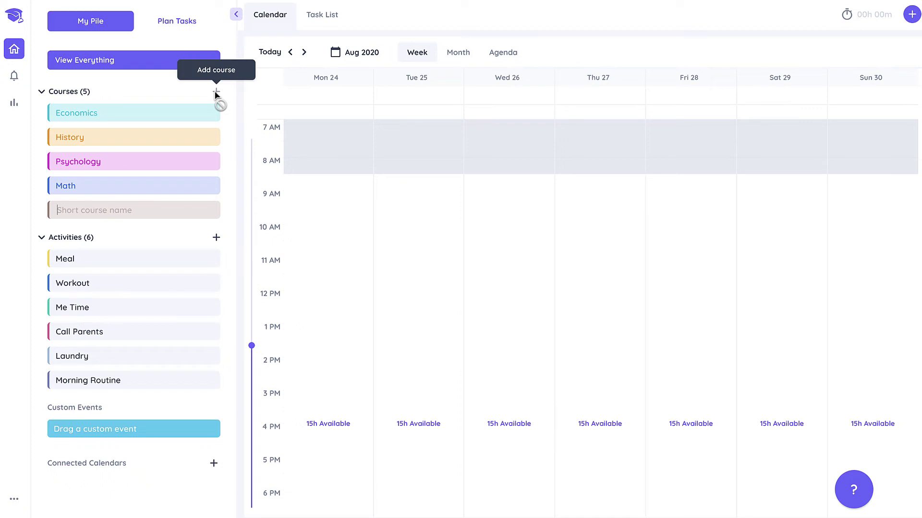
type("CS 50")
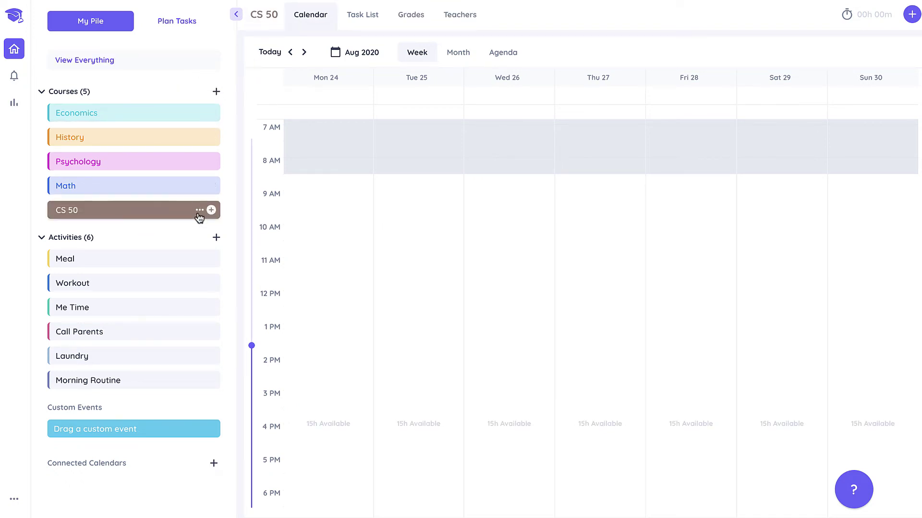
left_click(200, 209)
left_click(166, 268)
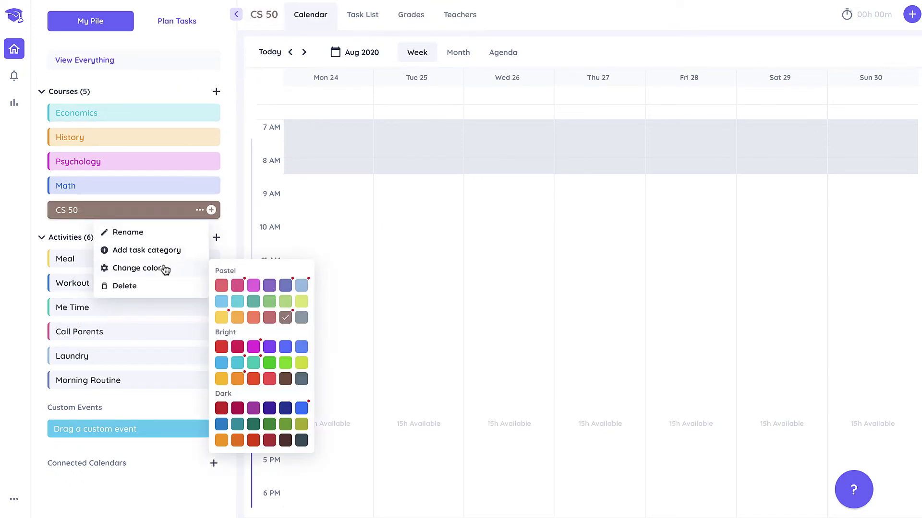
left_click(254, 364)
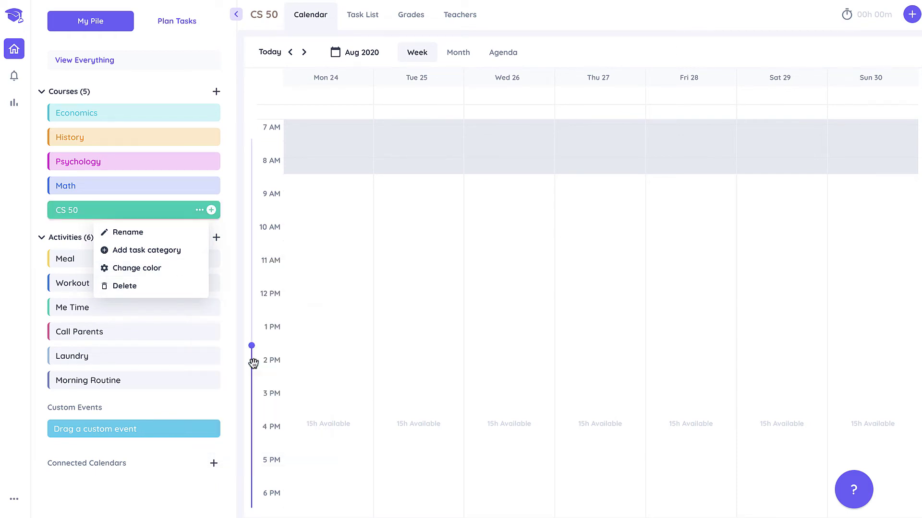
left_click(231, 221)
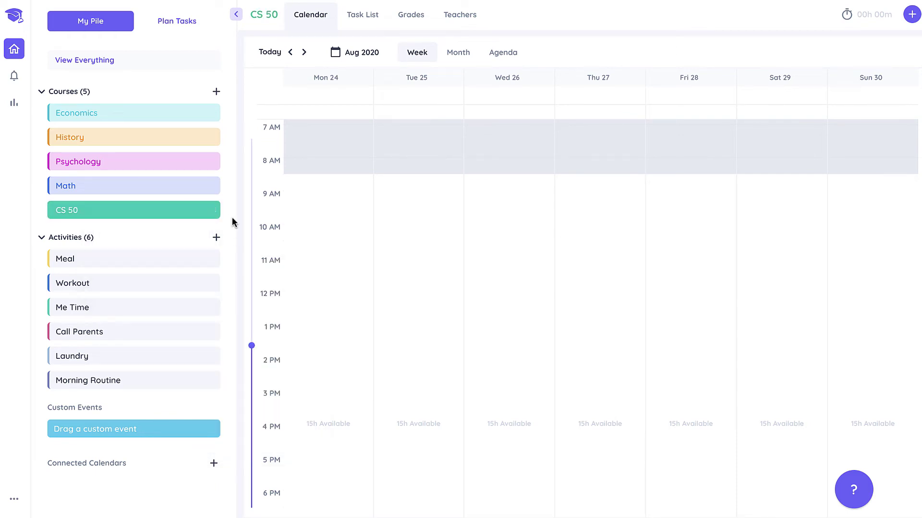
left_click(146, 60)
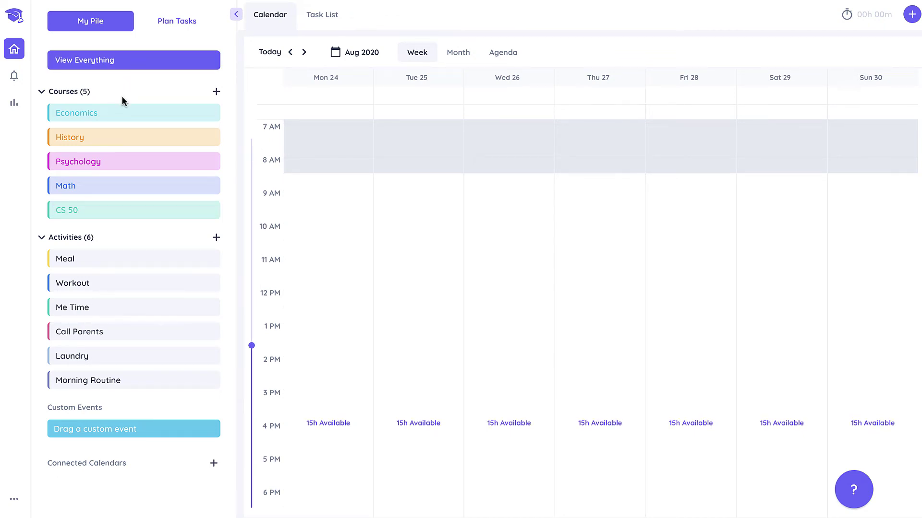
- Start an Economics class on Monday, Aug 24 at 10:00 AM and set its end time to 11:30 AM
left_click_drag(117, 111, 334, 226)
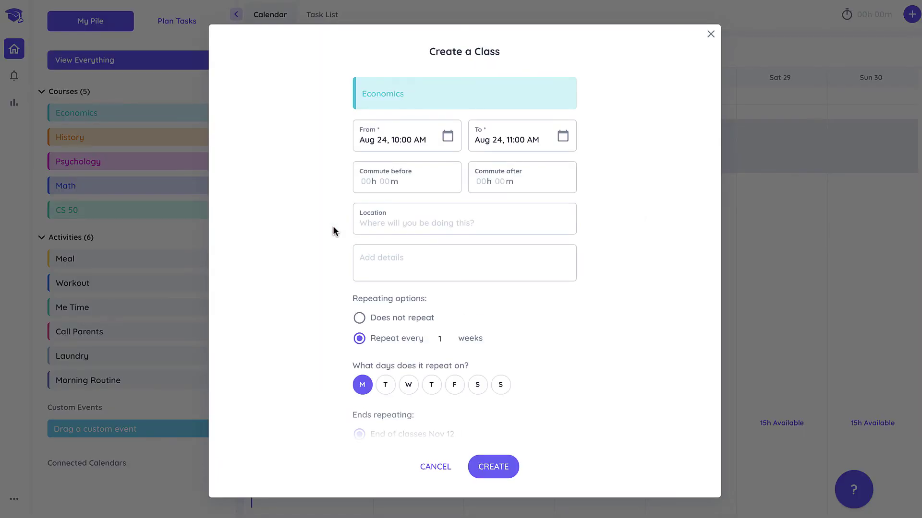
left_click(561, 144)
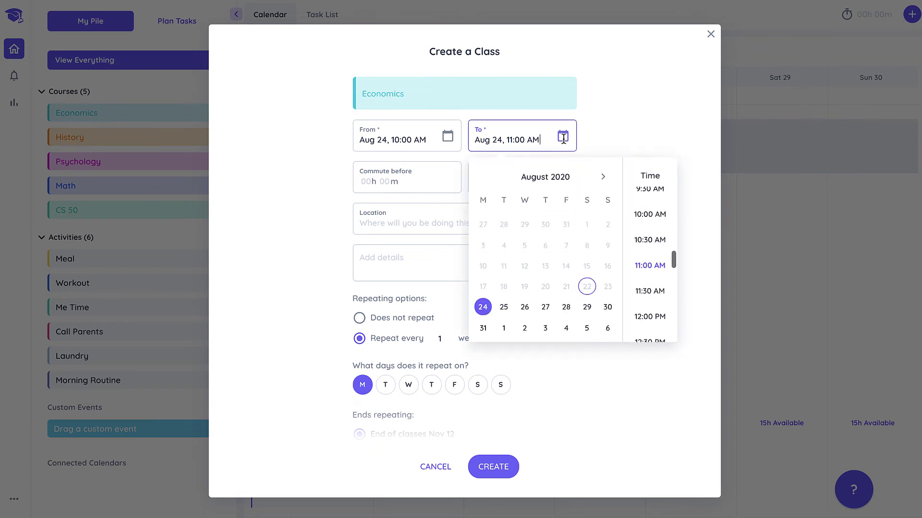
left_click(649, 292)
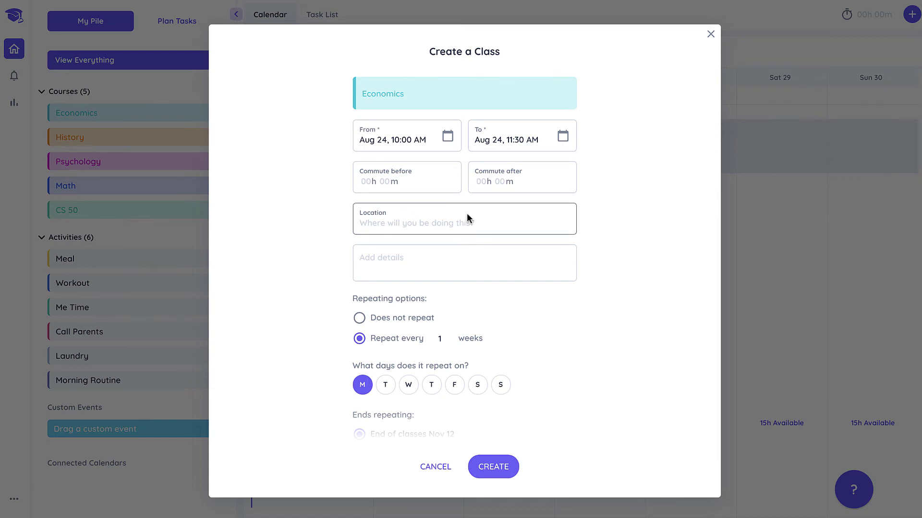
- Give the Economics class a 10-minute commute before it and enter "Lecture" as its details
left_click(383, 183)
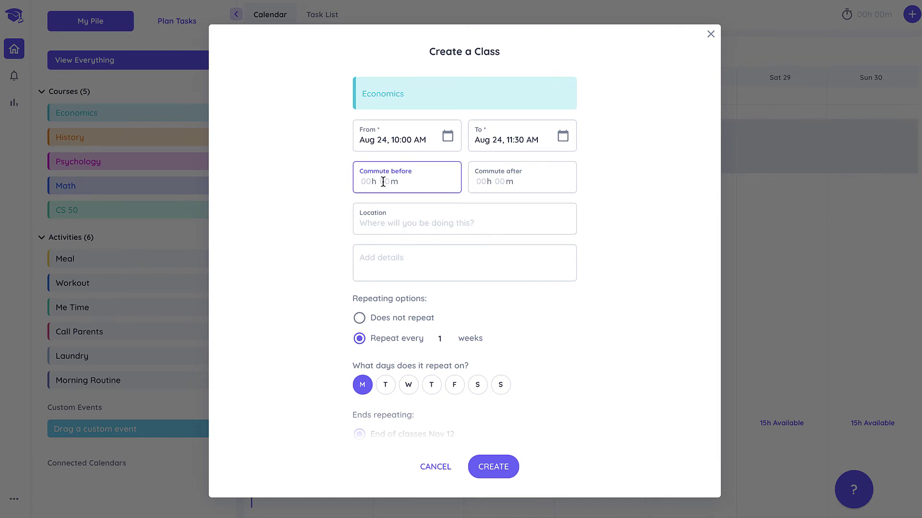
type("10")
left_click(344, 191)
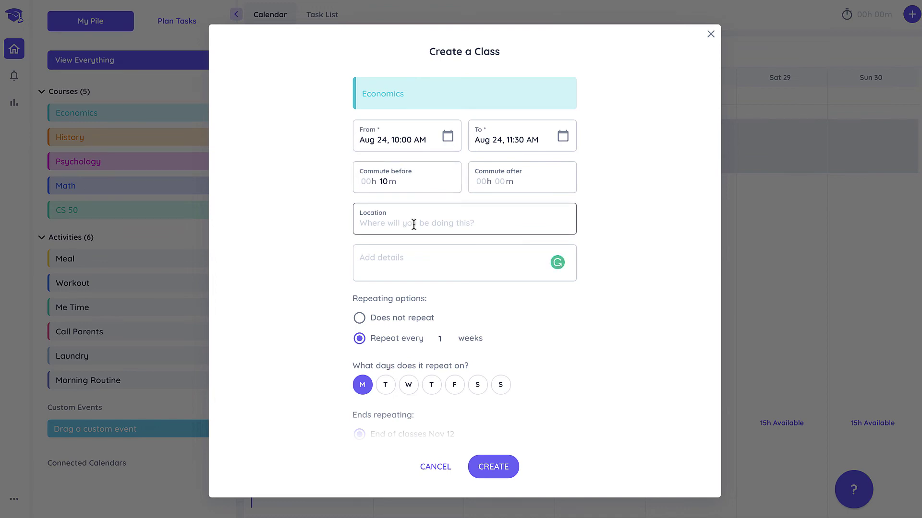
left_click(403, 255)
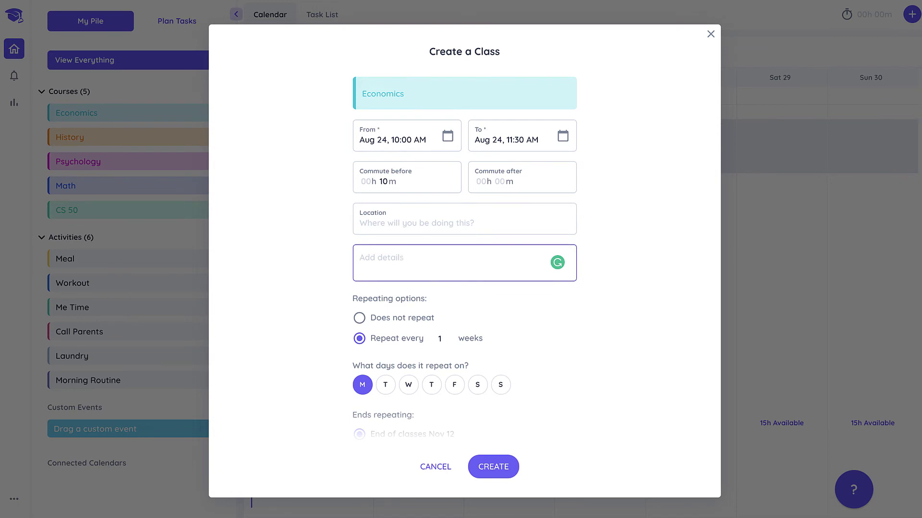
type("Lecture")
left_click(345, 262)
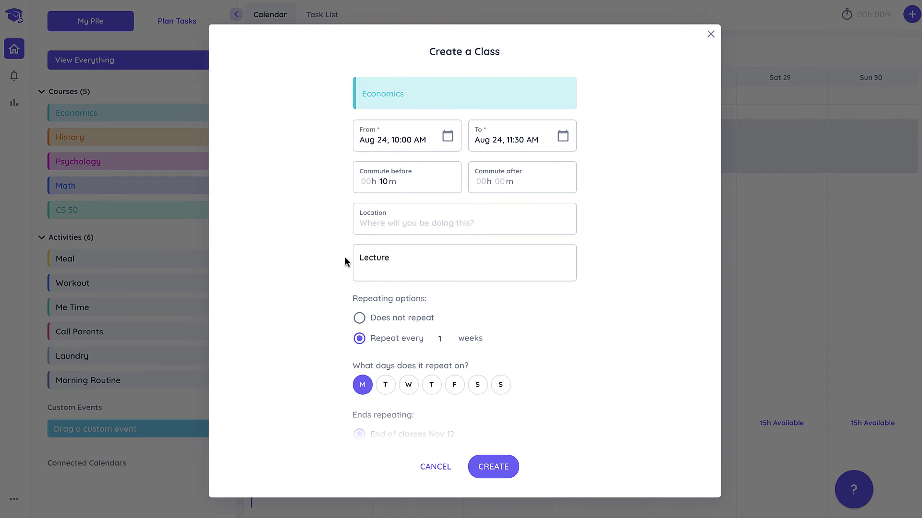
- Make the Economics class also repeat on Wednesday and Friday, and create it
scroll(345, 261, "down", 1)
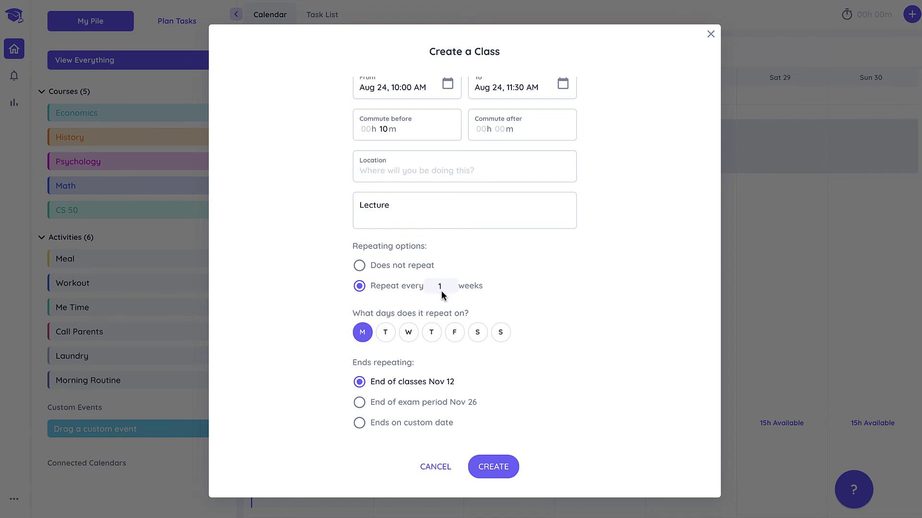
left_click(409, 333)
left_click(456, 333)
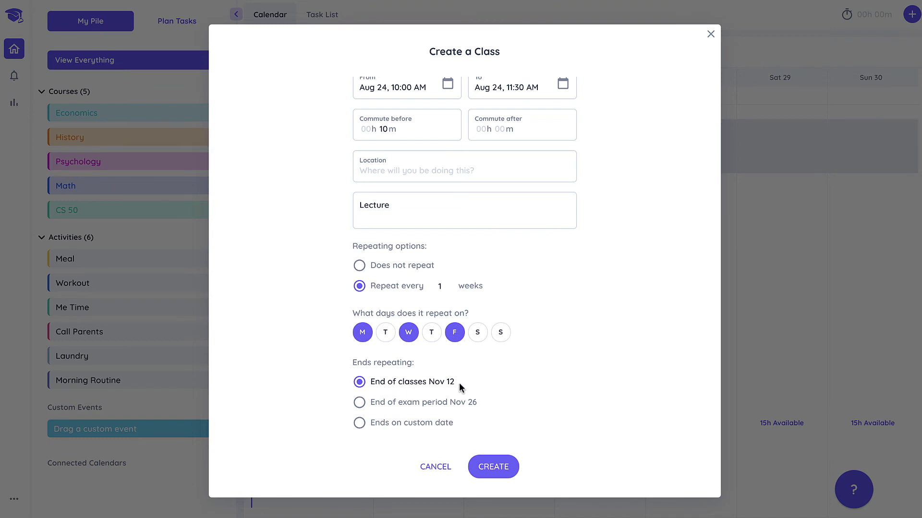
left_click(492, 468)
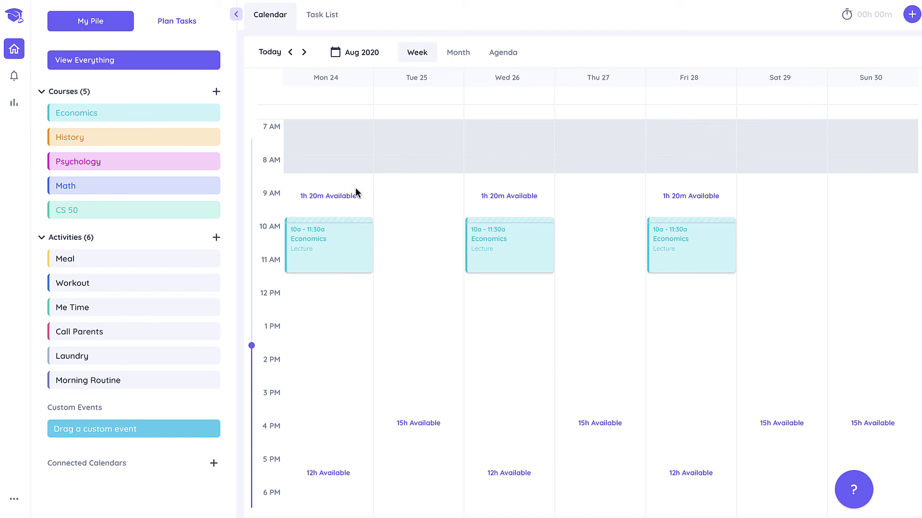
- Create a Morning Routine activity from 8:30 to 9:30 AM on Monday, Aug 24, repeating every weekday from Monday to Friday
scroll(501, 390, "down", 1)
left_click_drag(146, 384, 349, 180)
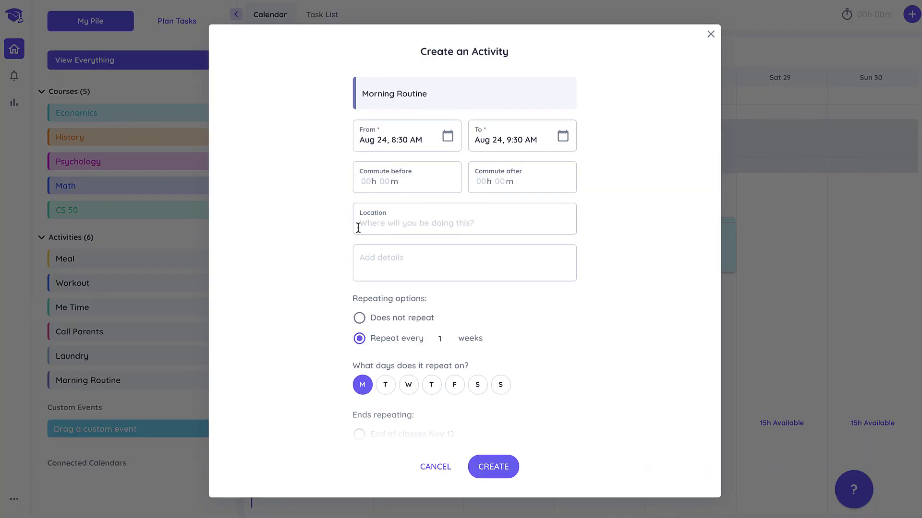
left_click(382, 389)
left_click(408, 390)
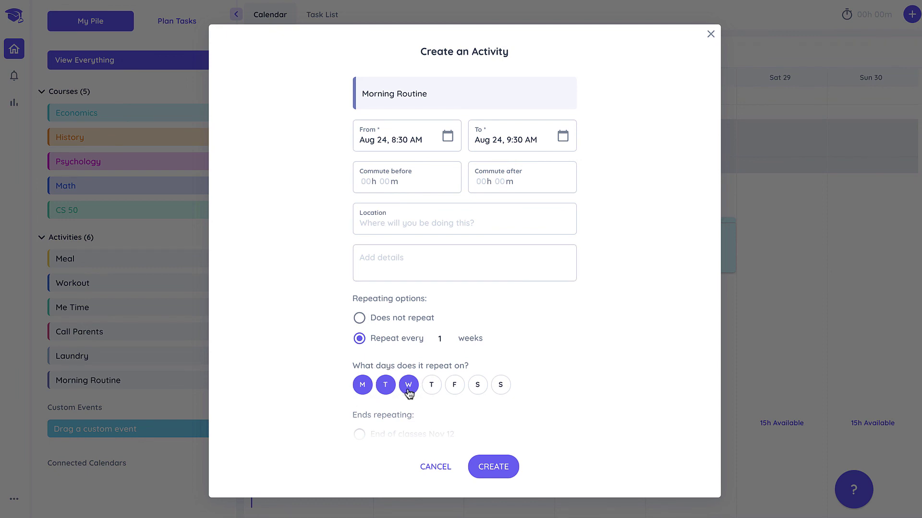
left_click(431, 390)
left_click(455, 390)
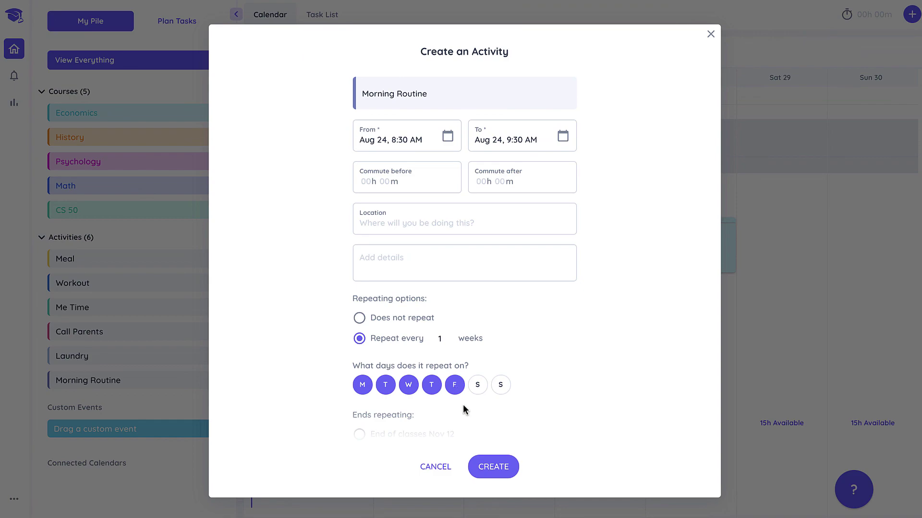
left_click(492, 466)
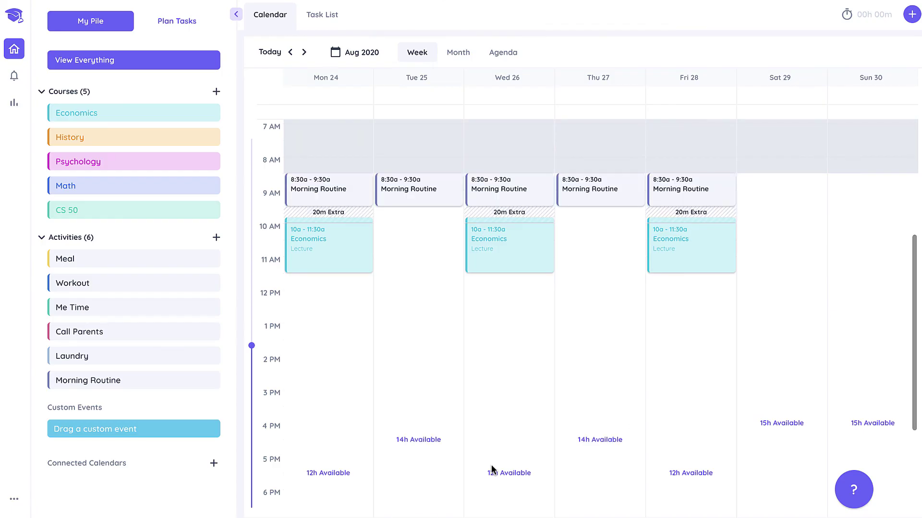